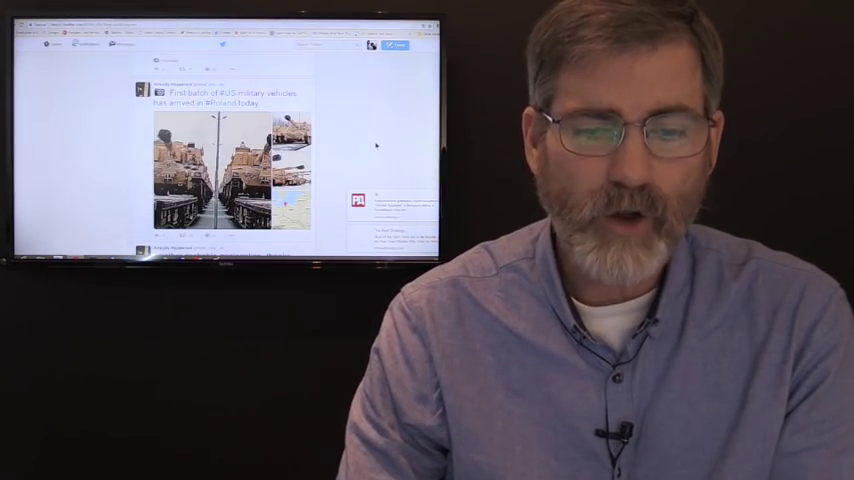
pyautogui.scroll(-4, 376, 144)
pyautogui.scroll(-2, 376, 142)
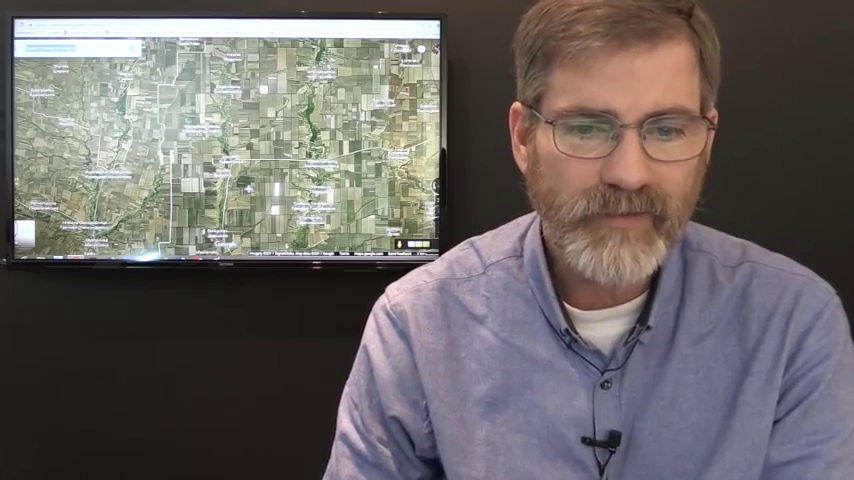
pyautogui.moveTo(250, 120); pyautogui.dragTo(243, 153)
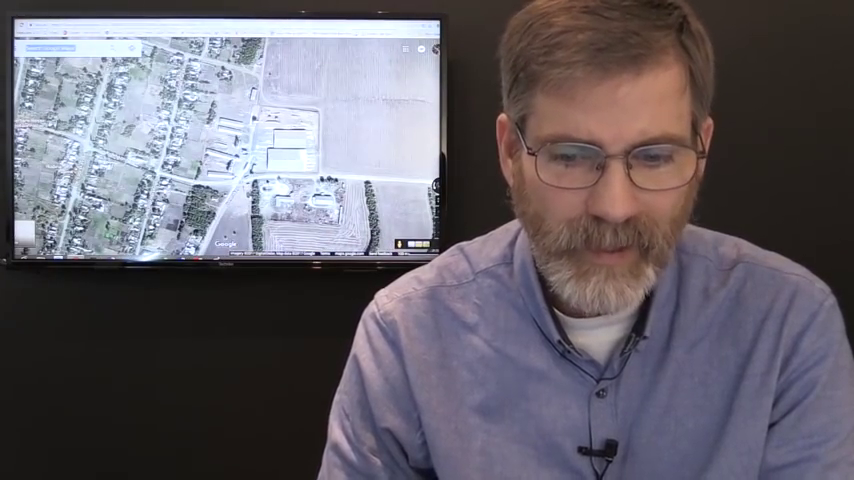
pyautogui.moveTo(280, 120); pyautogui.dragTo(270, 180)
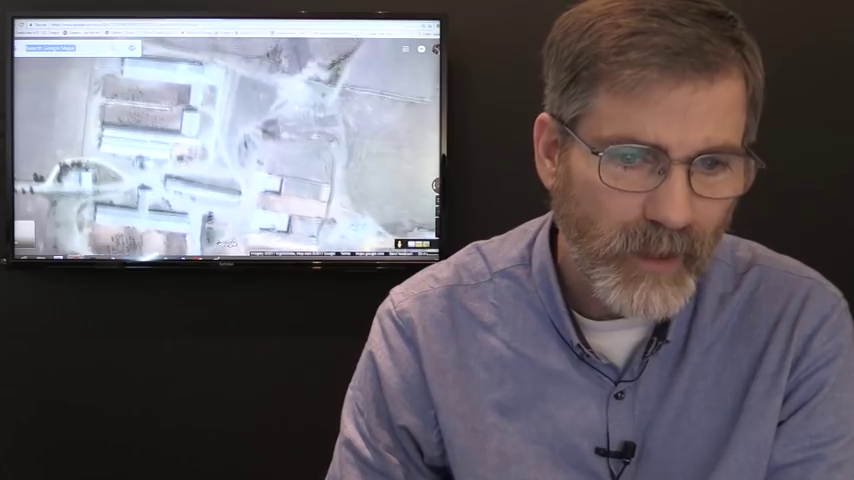
pyautogui.moveTo(330, 100); pyautogui.dragTo(180, 200)
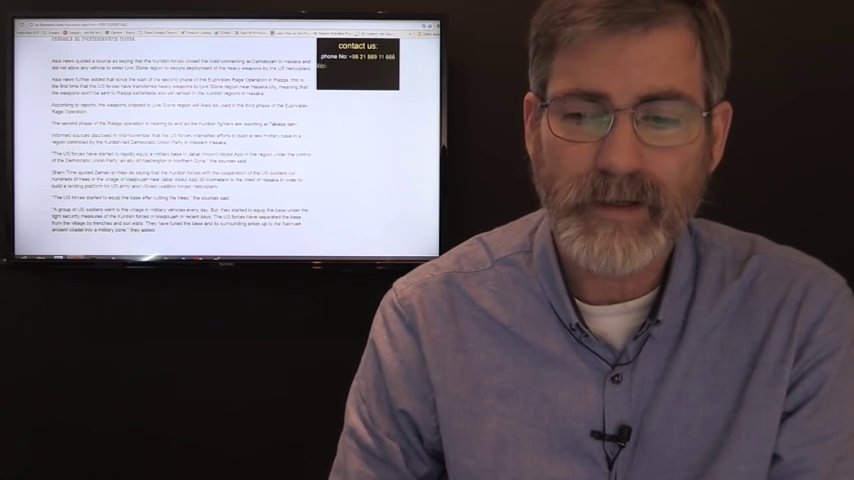
pyautogui.scroll(5, 200, 140)
pyautogui.scroll(5, 200, 140)
pyautogui.scroll(5, 200, 140)
pyautogui.scroll(3, 200, 140)
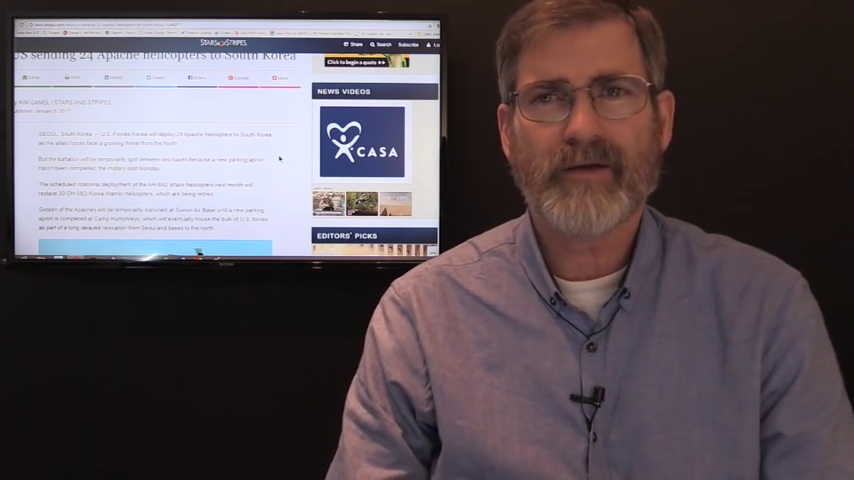
pyautogui.scroll(-3, 279, 158)
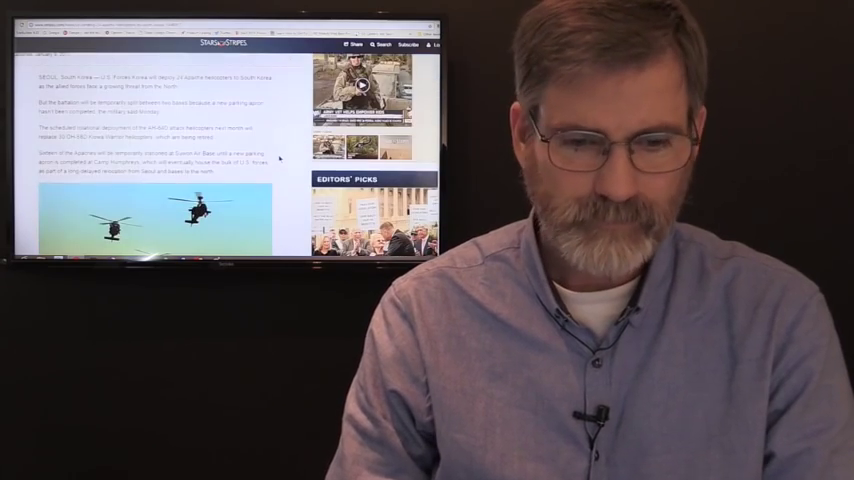
pyautogui.scroll(-3, 280, 157)
pyautogui.scroll(-3, 280, 157)
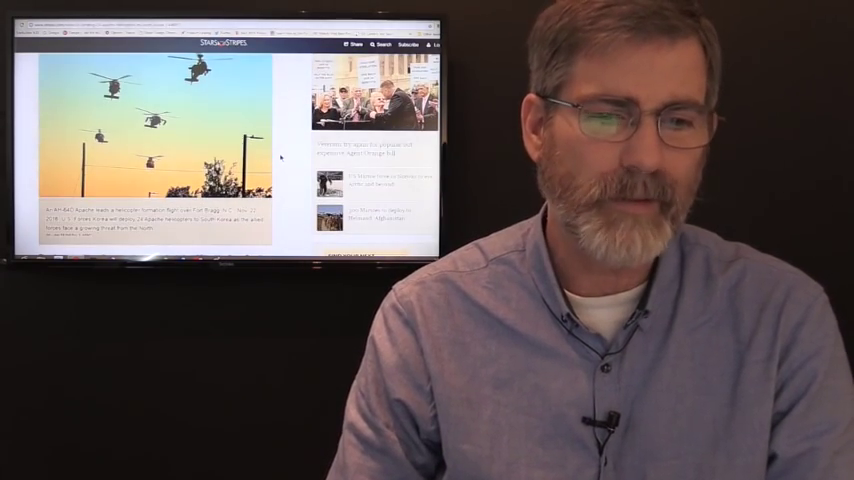
pyautogui.scroll(2, 280, 157)
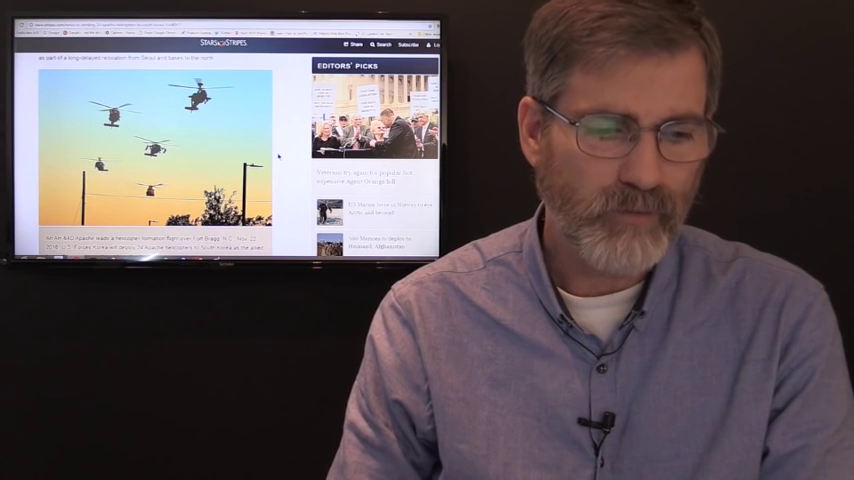
pyautogui.scroll(-2, 280, 157)
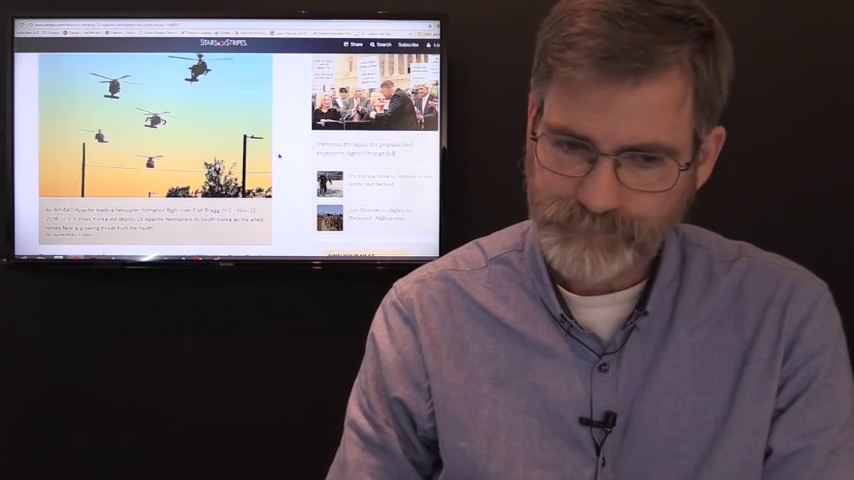